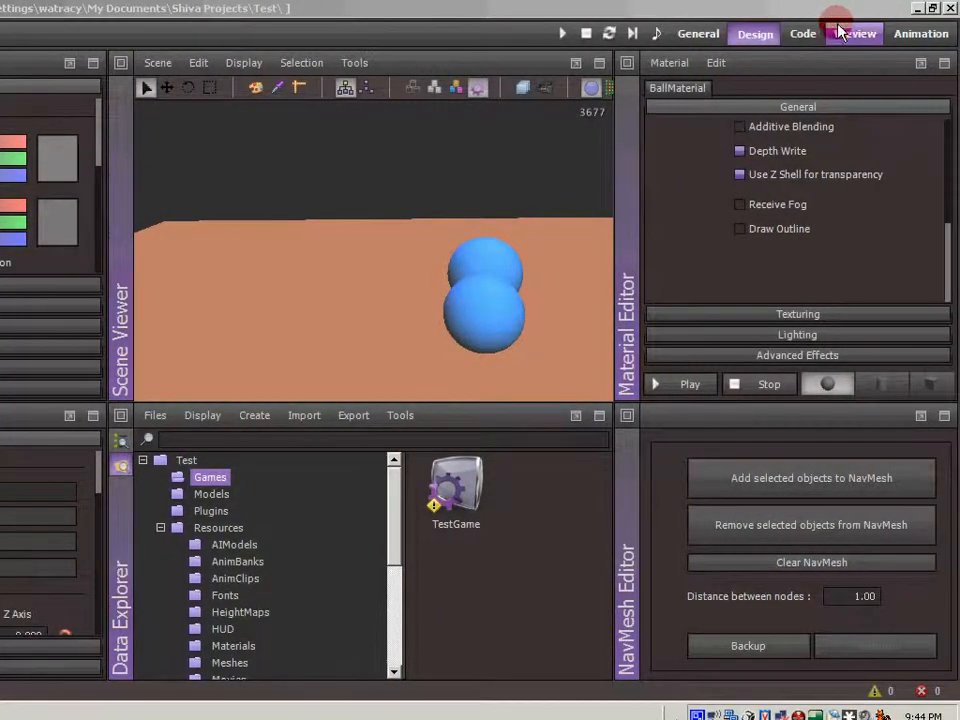
Step: Examine the Ground object's common attributes and shape attributes in the Attributes Editor
{"action": "left_click", "coordinate": [755, 36]}
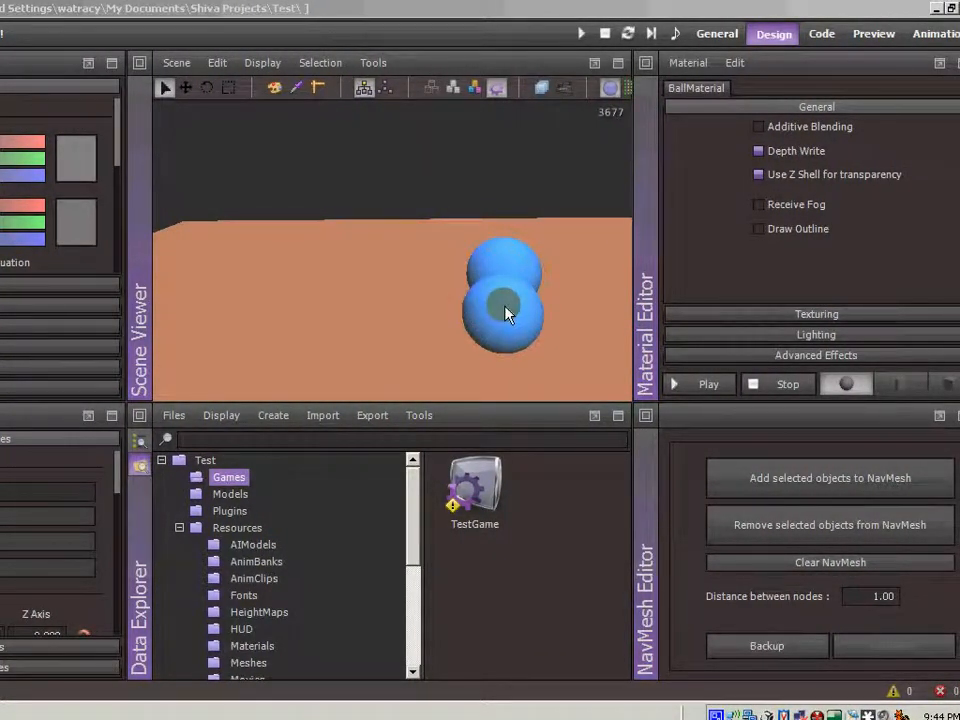
{"action": "left_click", "coordinate": [601, 251]}
{"action": "left_click", "coordinate": [580, 267]}
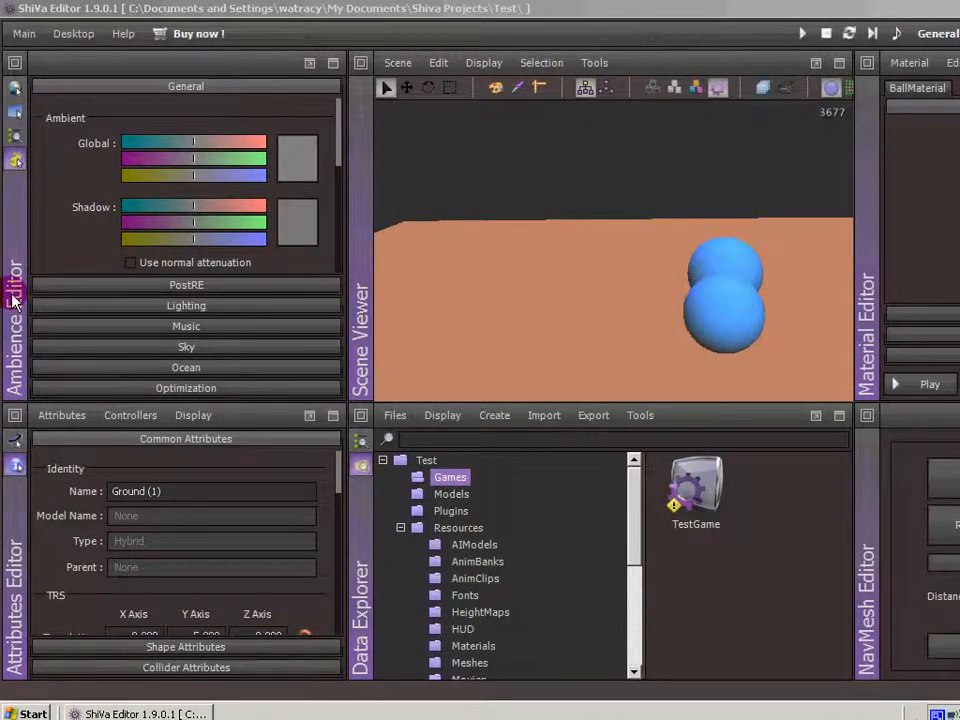
{"action": "left_click", "coordinate": [38, 440]}
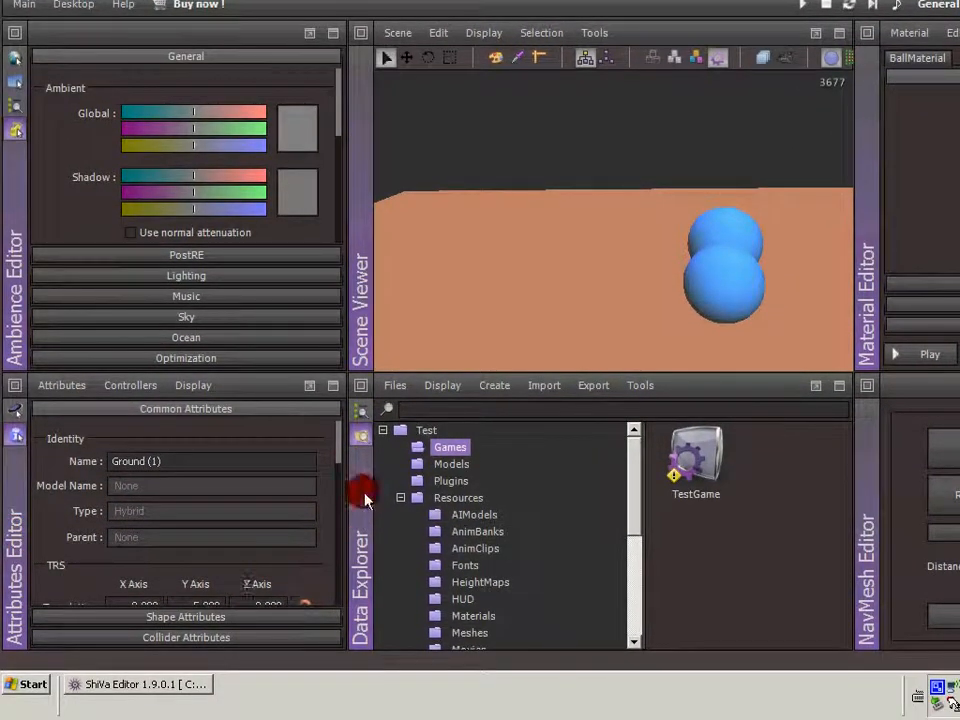
{"action": "left_click_drag", "start_coordinate": [339, 444], "coordinate": [336, 606]}
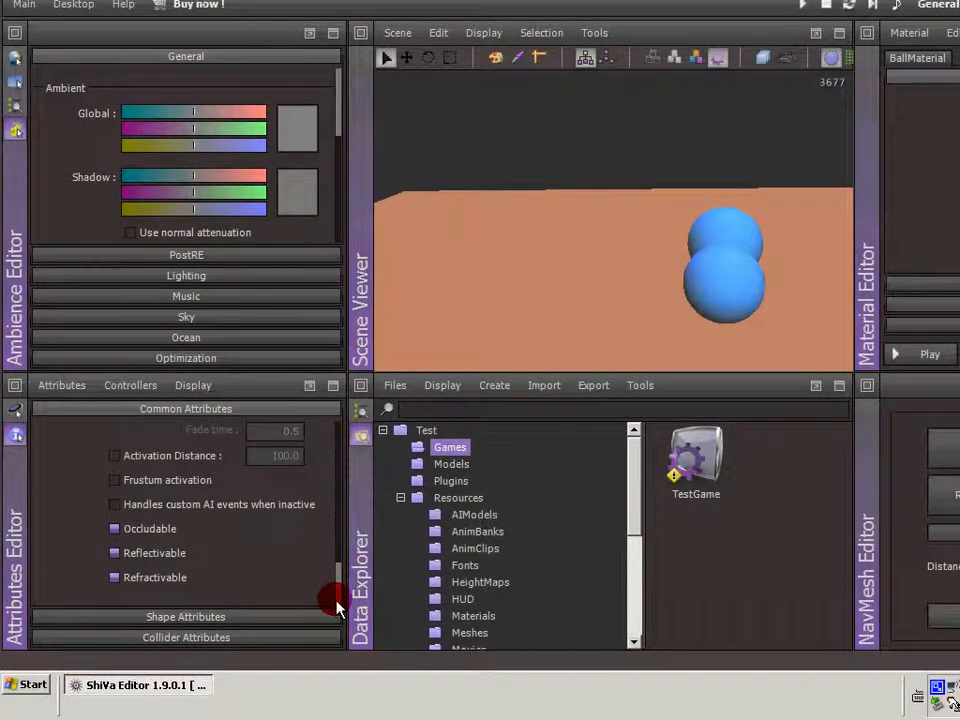
{"action": "left_click", "coordinate": [185, 616]}
{"action": "left_click_drag", "start_coordinate": [337, 472], "coordinate": [336, 579]}
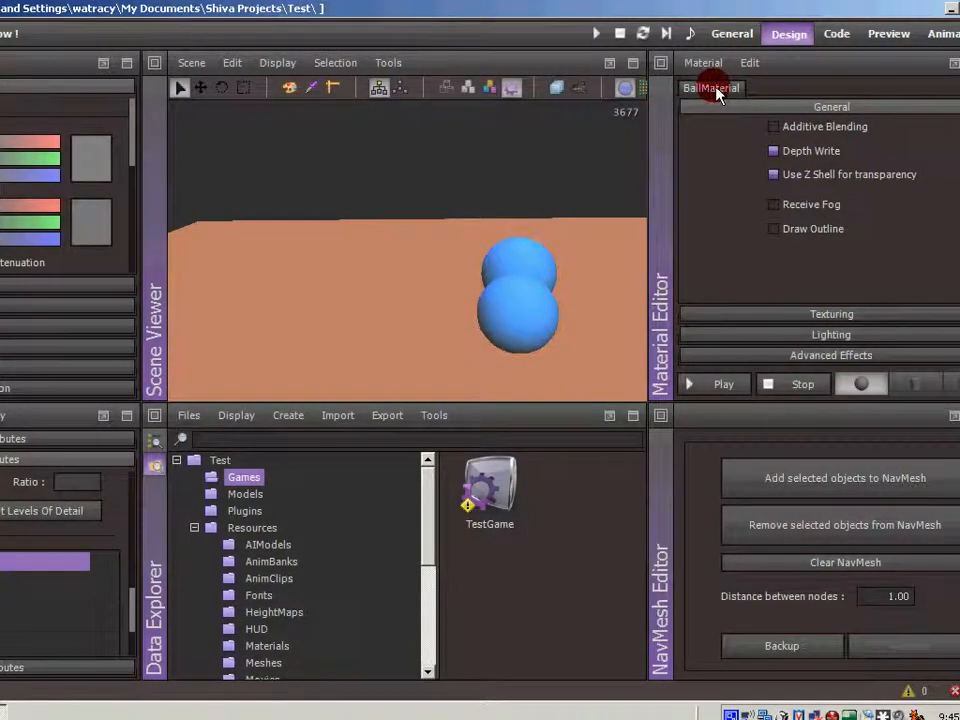
Step: Open the BallMaterial material in the Material Editor and show the beginning of its general settings
{"action": "left_click", "coordinate": [525, 317]}
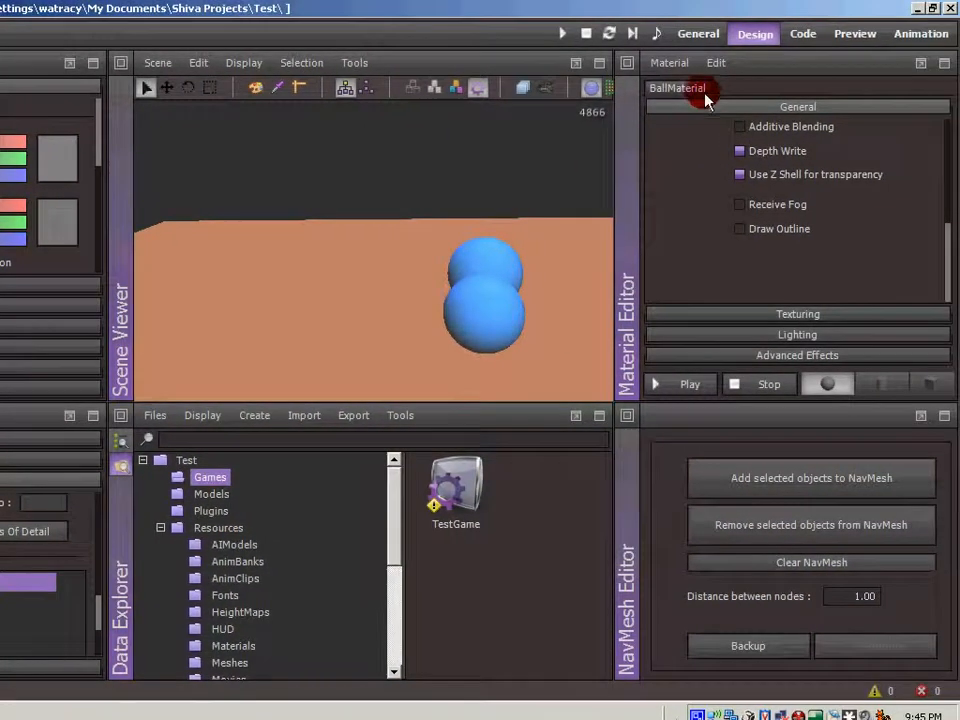
{"action": "left_click", "coordinate": [677, 65]}
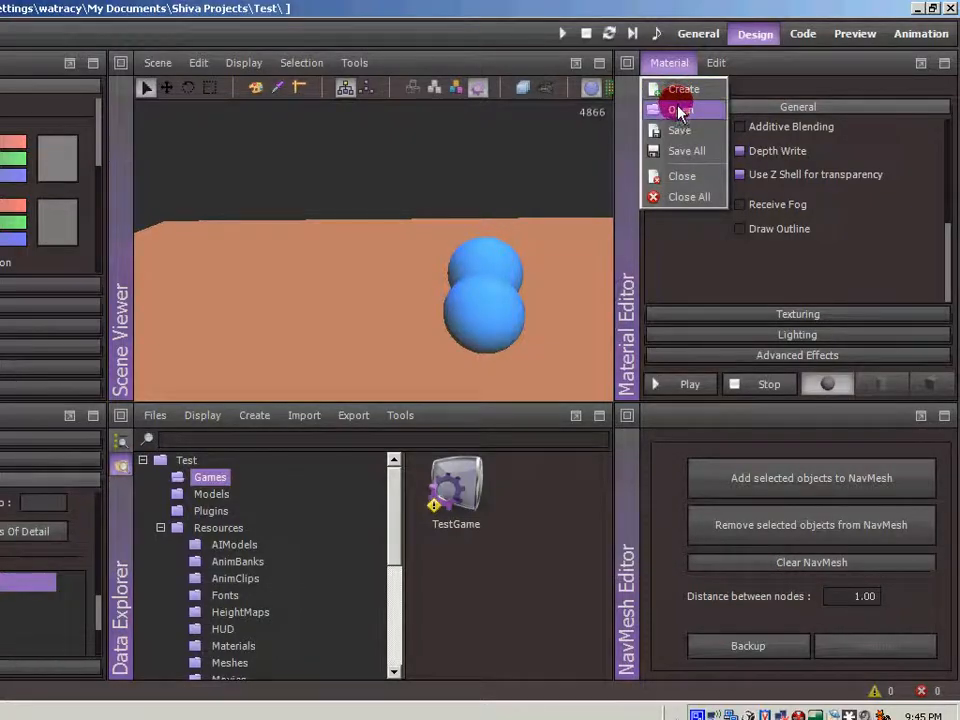
{"action": "left_click", "coordinate": [678, 111]}
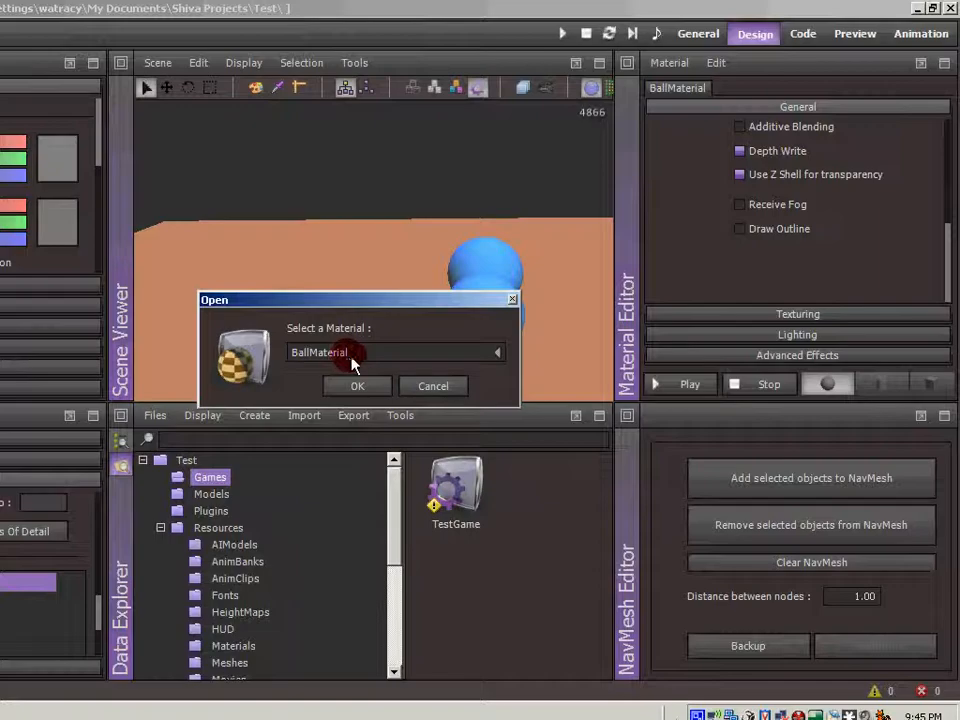
{"action": "left_click", "coordinate": [497, 353]}
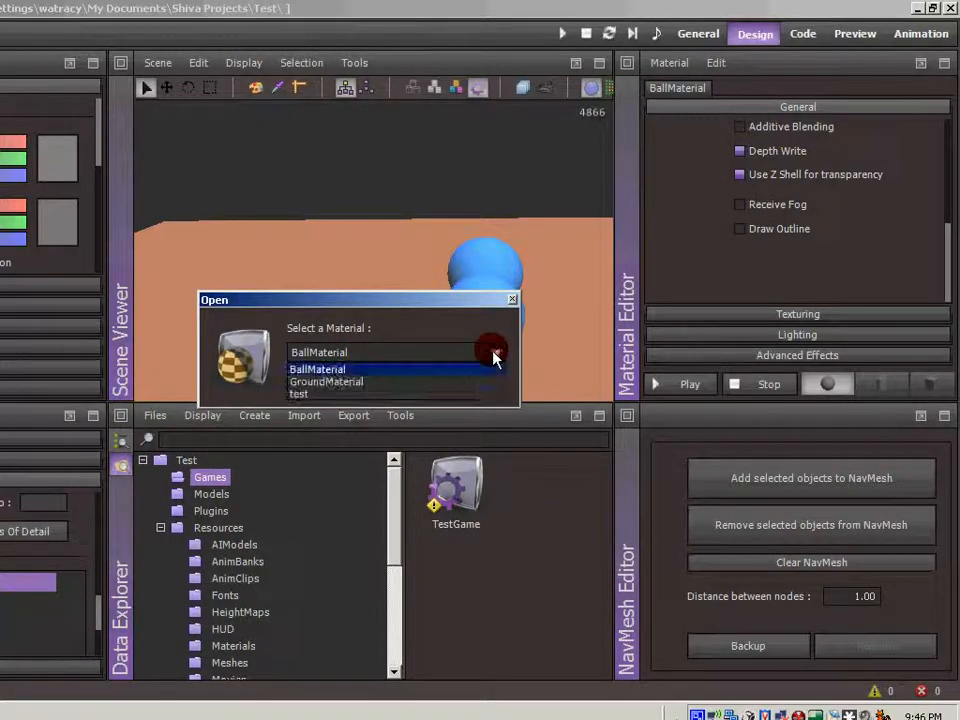
{"action": "left_click", "coordinate": [427, 369]}
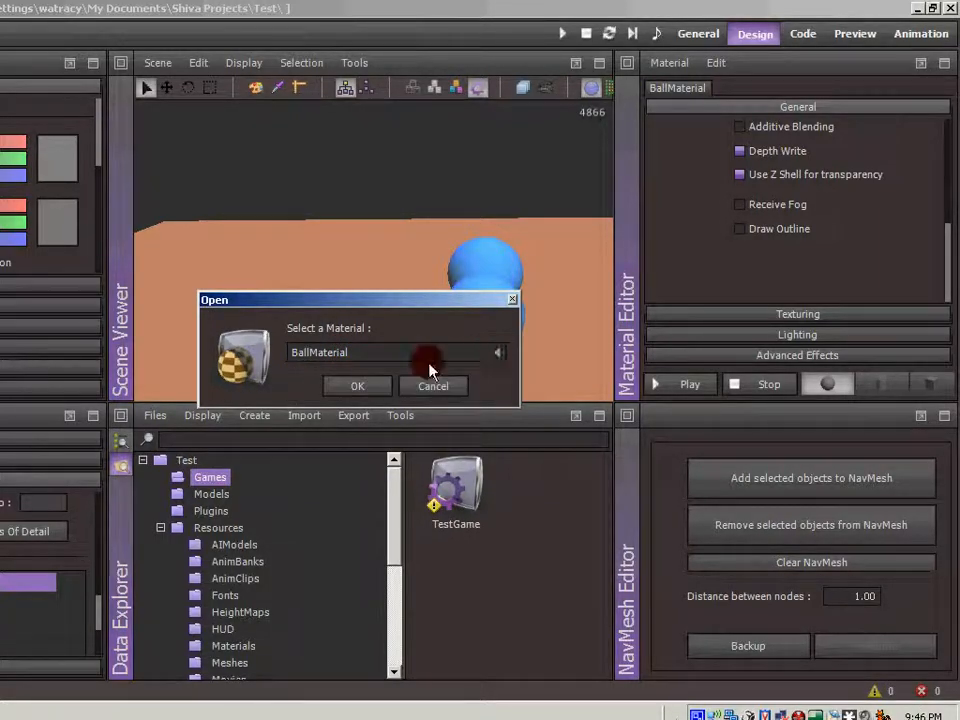
{"action": "left_click", "coordinate": [360, 386]}
{"action": "left_click_drag", "start_coordinate": [948, 250], "coordinate": [943, 146]}
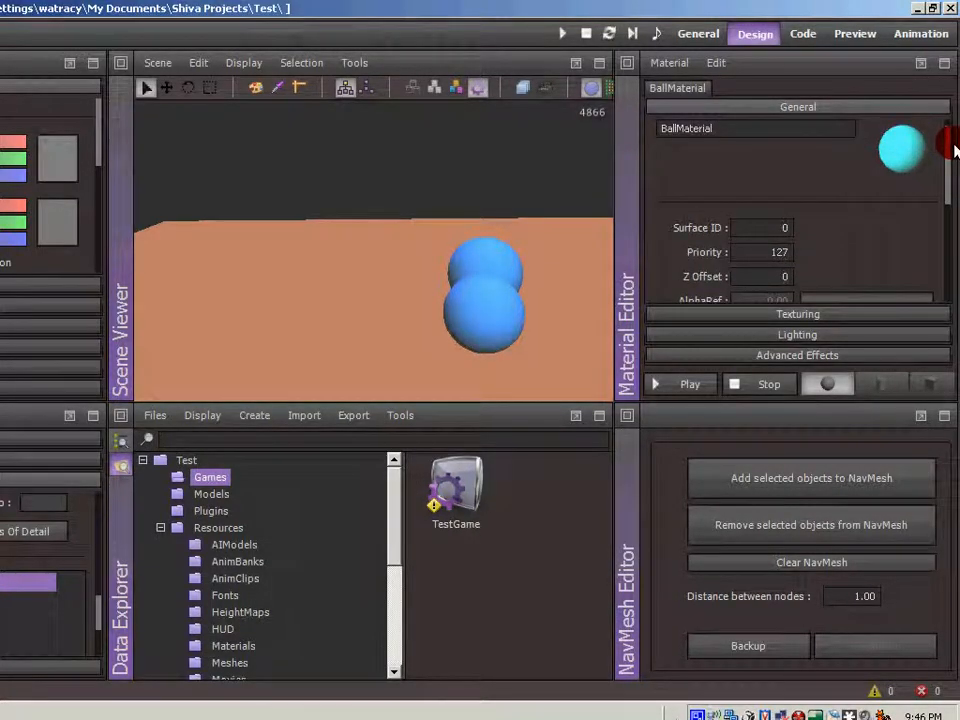
Step: Try BallMaterial's Additive Blending, Draw Outline and Receive Fog options, switching each one off again
{"action": "left_click", "coordinate": [813, 314]}
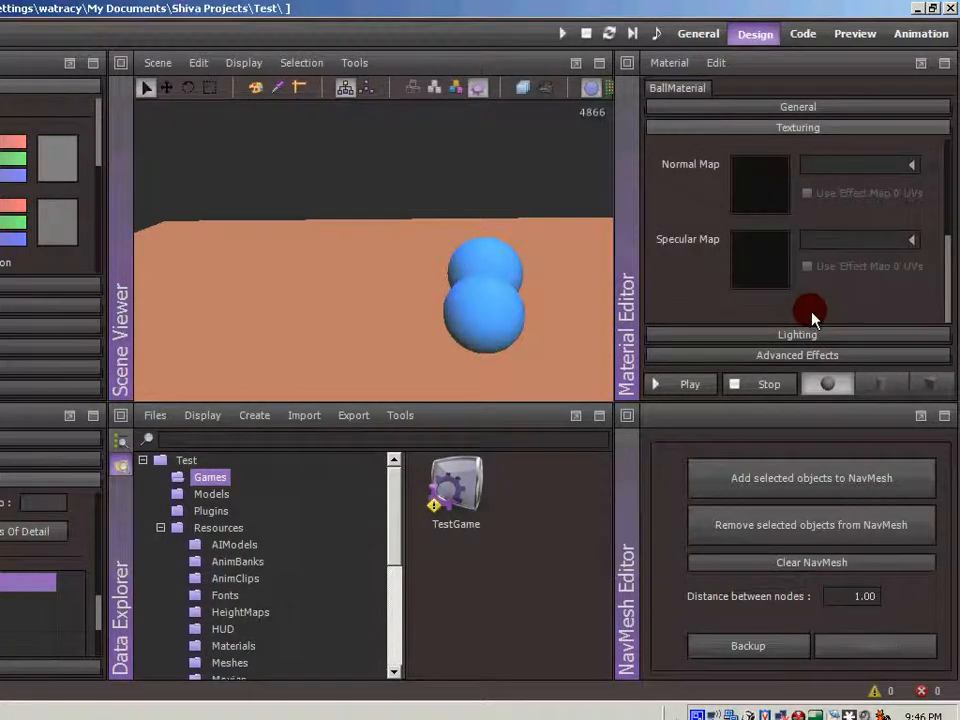
{"action": "left_click", "coordinate": [793, 108]}
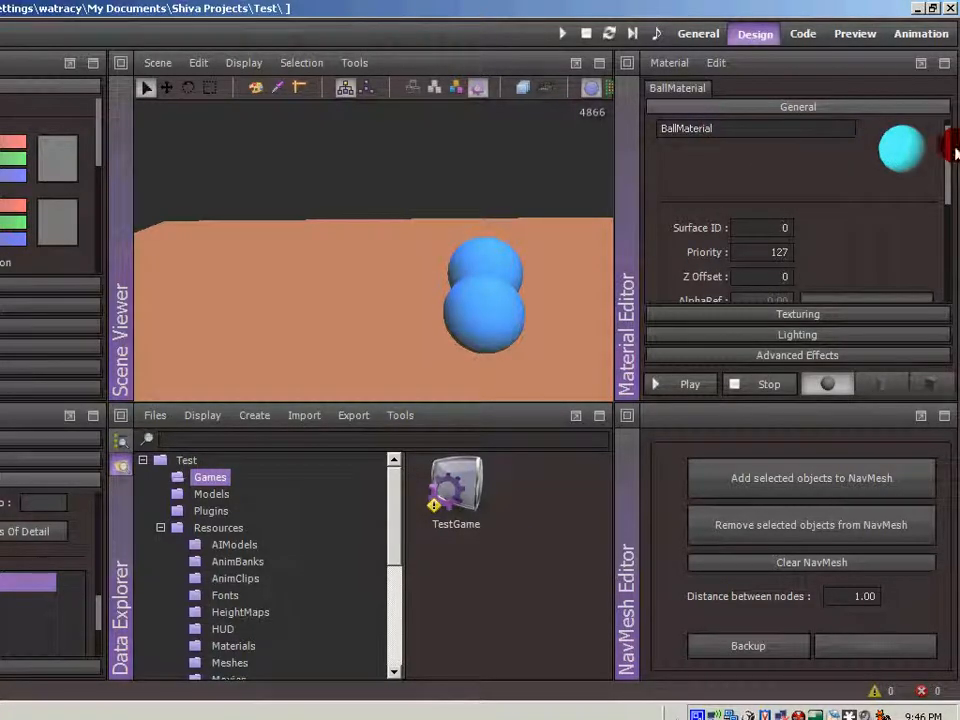
{"action": "mouse_move", "coordinate": [945, 160]}
{"action": "left_mouse_down"}
{"action": "mouse_move", "coordinate": [955, 175]}
{"action": "mouse_move", "coordinate": [949, 214]}
{"action": "left_mouse_up"}
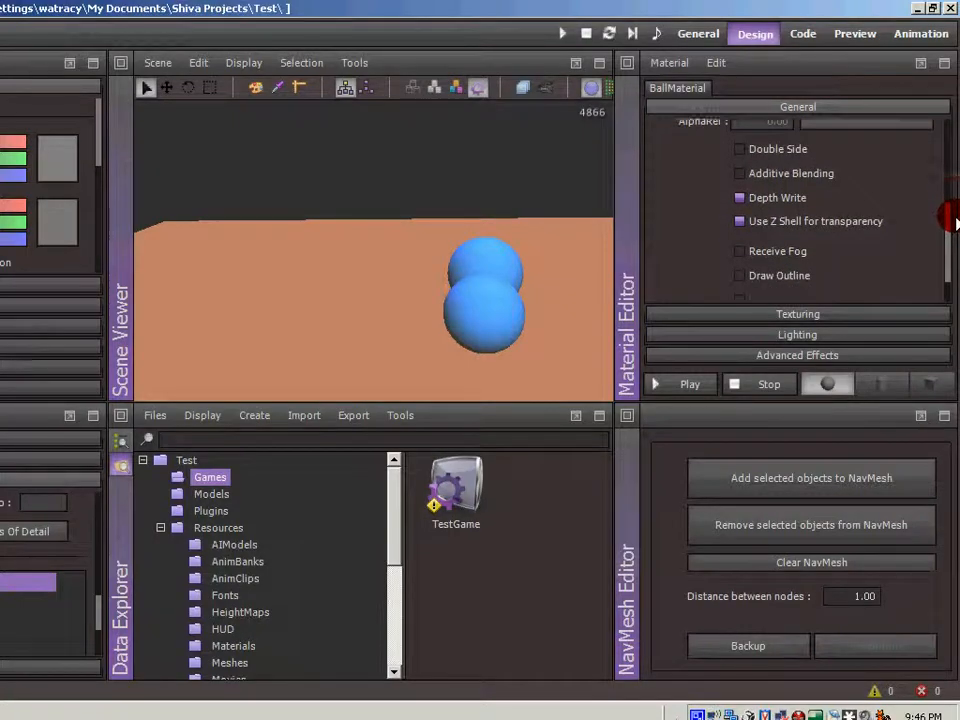
{"action": "left_click", "coordinate": [739, 174]}
{"action": "left_click", "coordinate": [739, 174]}
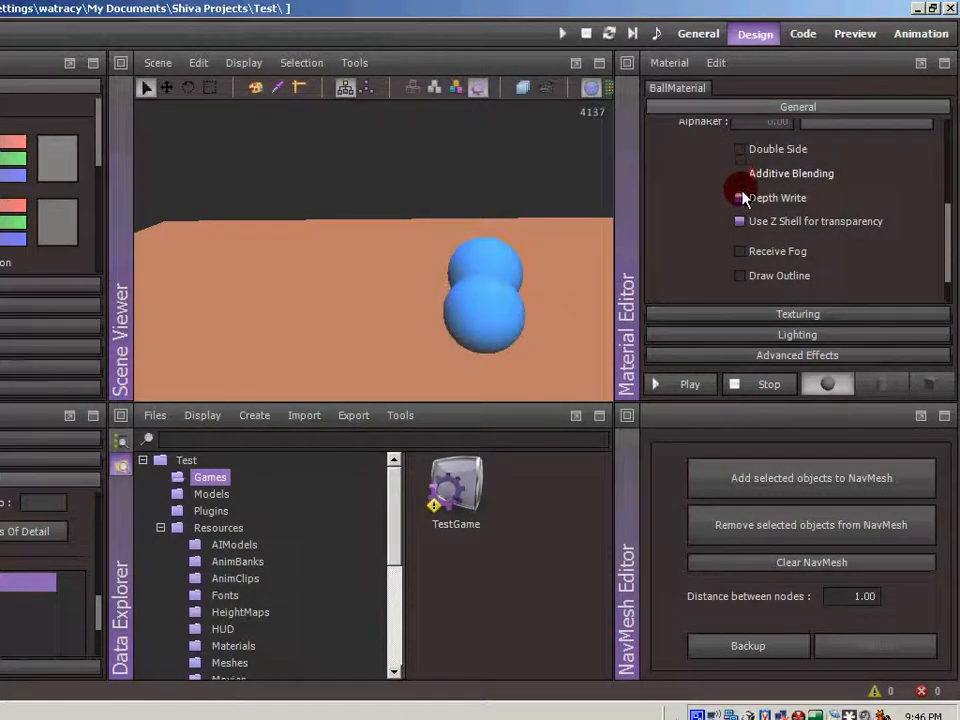
{"action": "left_click", "coordinate": [739, 276]}
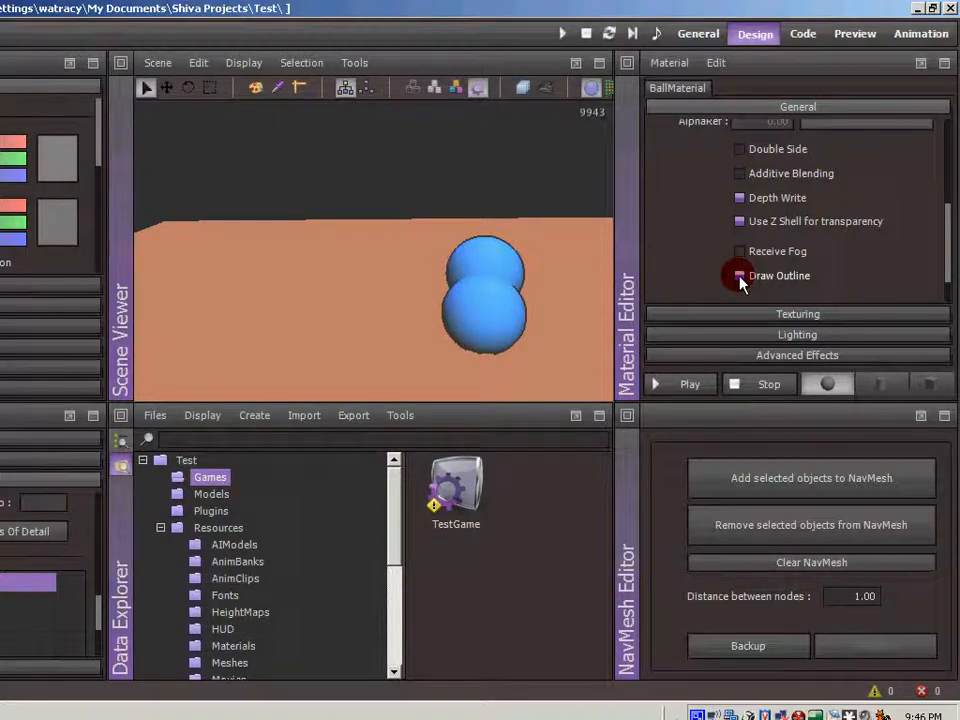
{"action": "left_click", "coordinate": [739, 276]}
{"action": "left_click", "coordinate": [740, 252]}
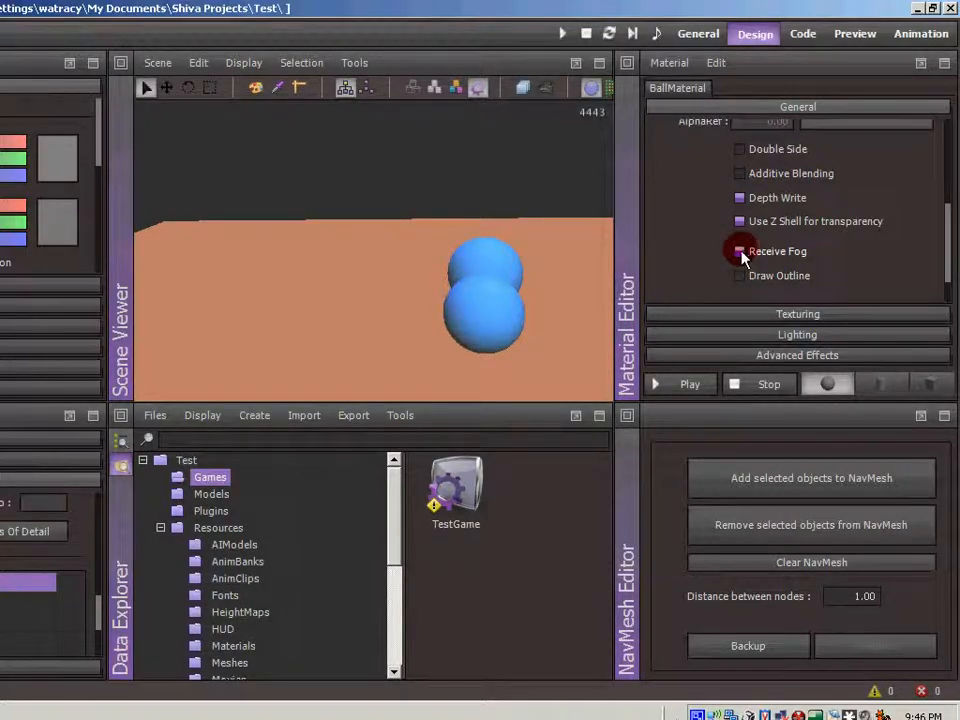
{"action": "left_click", "coordinate": [753, 251]}
{"action": "left_click", "coordinate": [742, 252]}
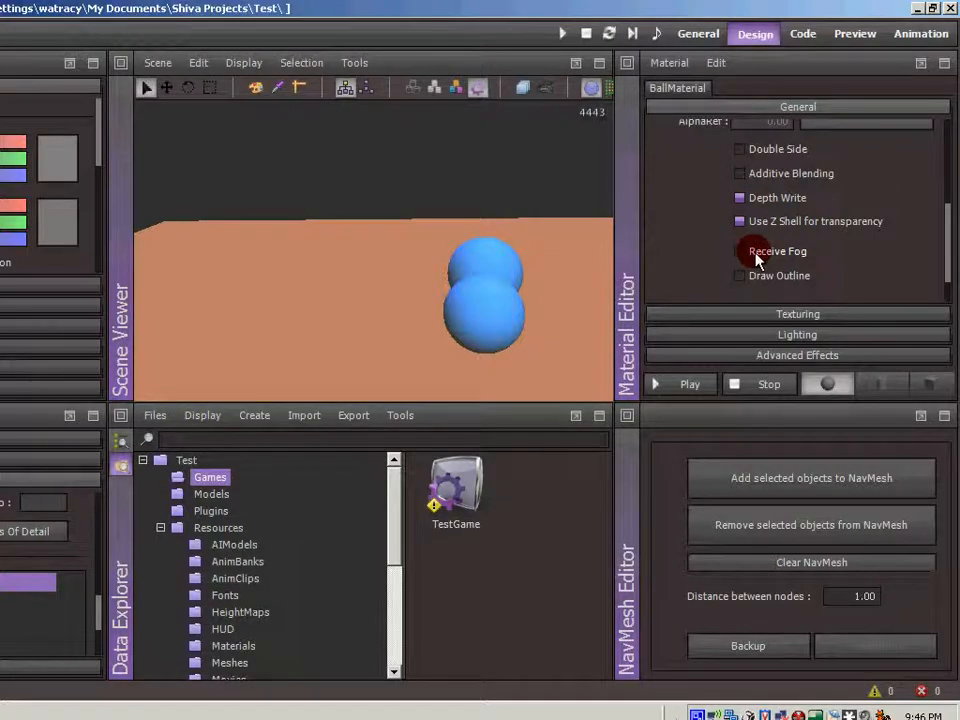
{"action": "left_click_drag", "start_coordinate": [944, 253], "coordinate": [946, 285]}
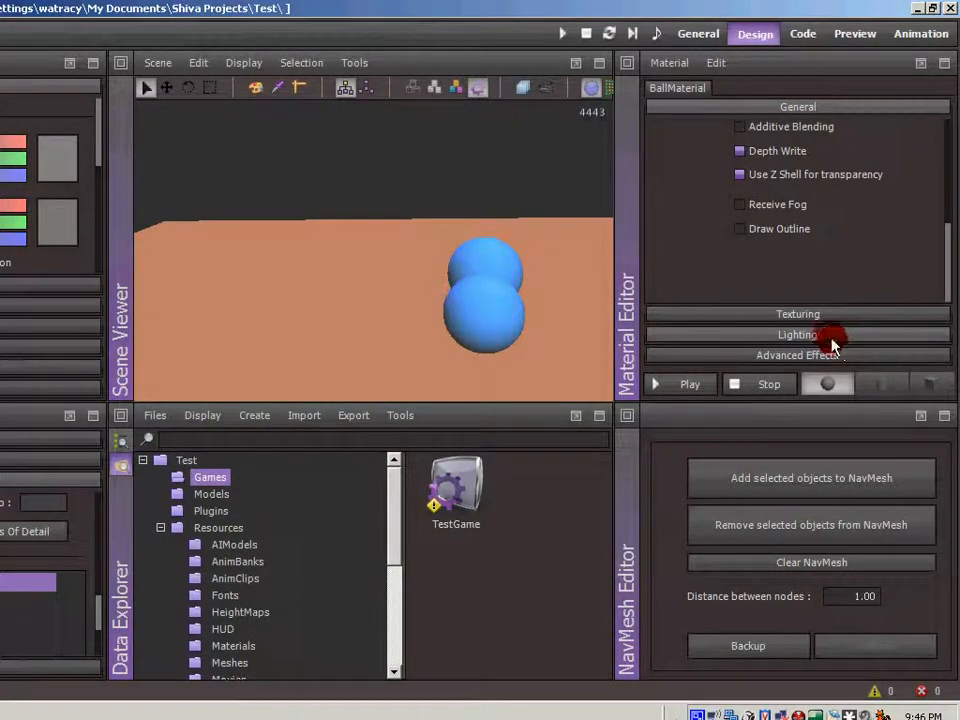
Step: Review BallMaterial's texturing settings, including the available effect types and the normal and specular map slots
{"action": "left_click", "coordinate": [807, 315]}
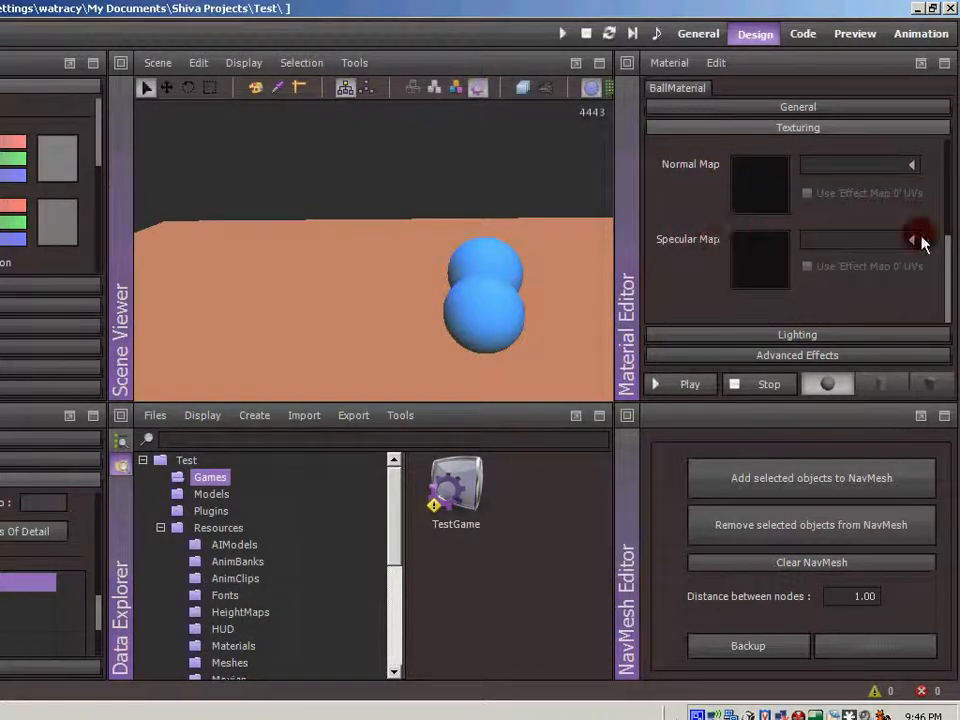
{"action": "left_click_drag", "start_coordinate": [947, 253], "coordinate": [945, 163]}
{"action": "left_click", "coordinate": [798, 174]}
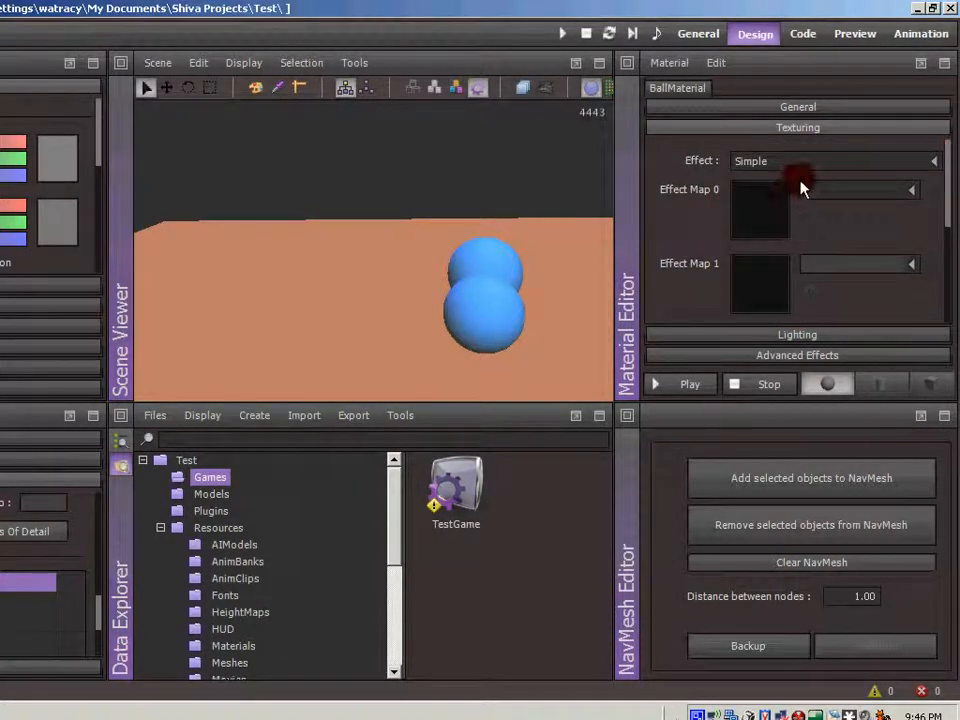
{"action": "left_click", "coordinate": [928, 162]}
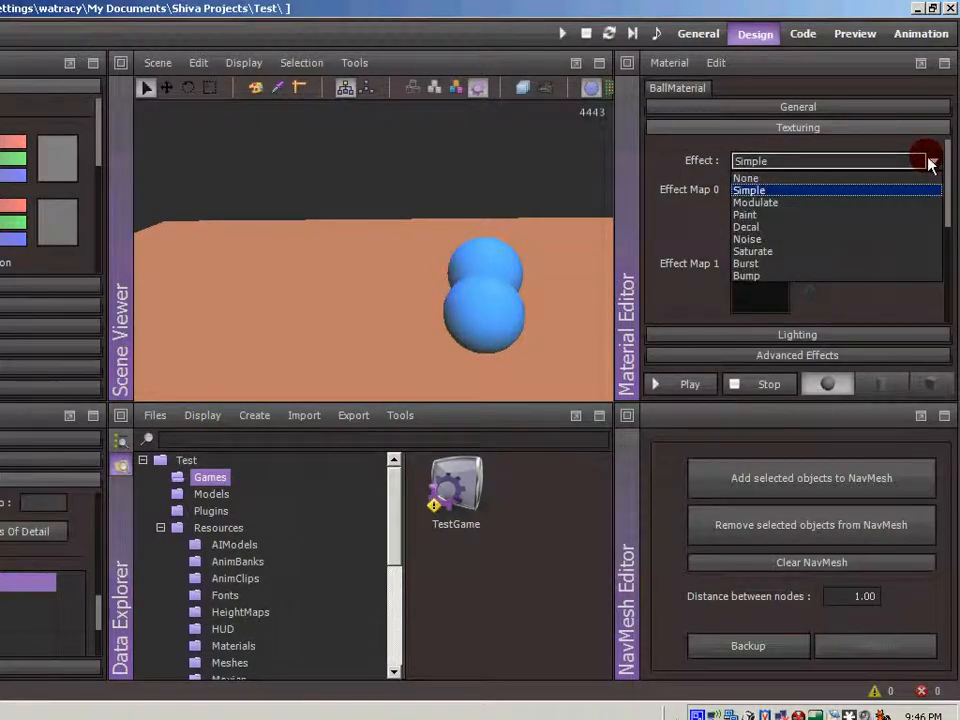
{"action": "left_click", "coordinate": [930, 162]}
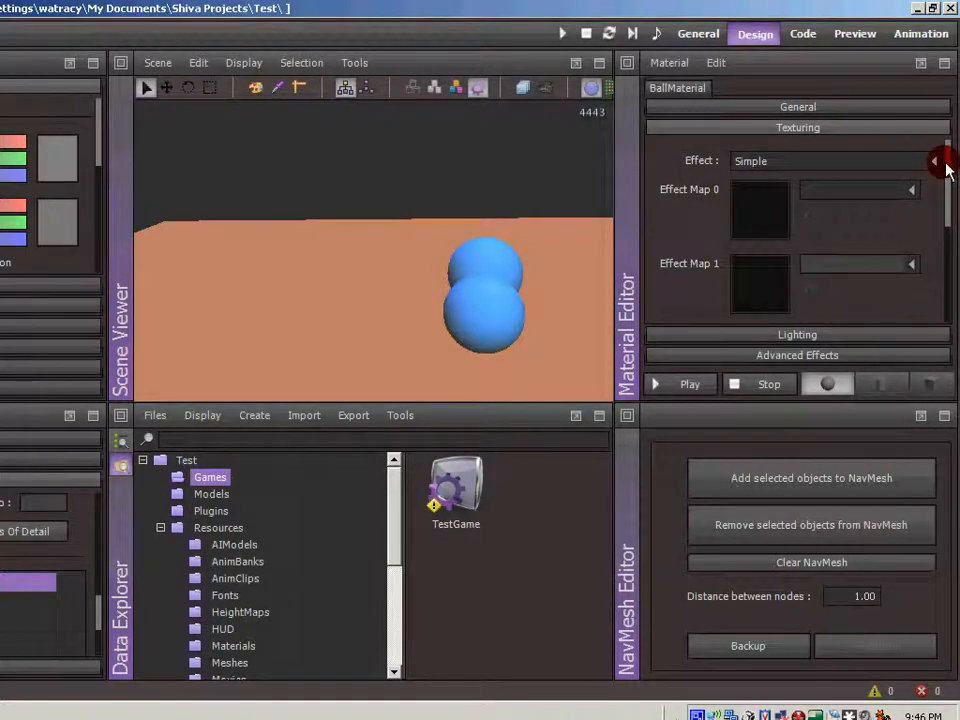
{"action": "left_click_drag", "start_coordinate": [948, 185], "coordinate": [950, 283]}
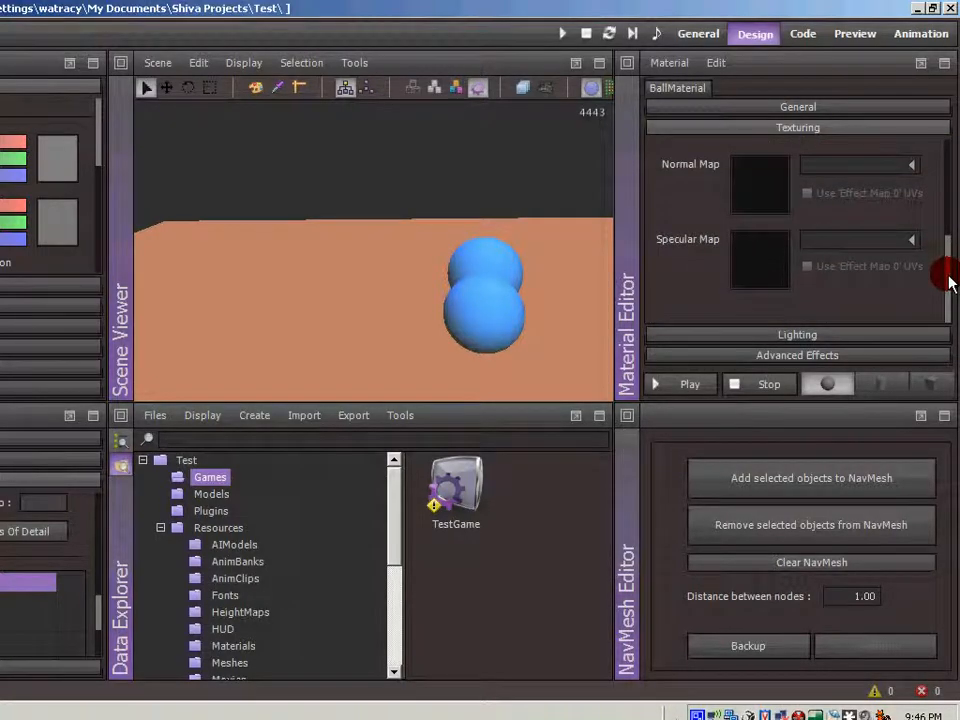
Step: Try BallMaterial's dynamic lighting methods: Receive Dynamic Lighting off and on, Per Vertex, Per Pixel Lighting and Toon Shading
{"action": "left_click", "coordinate": [821, 336]}
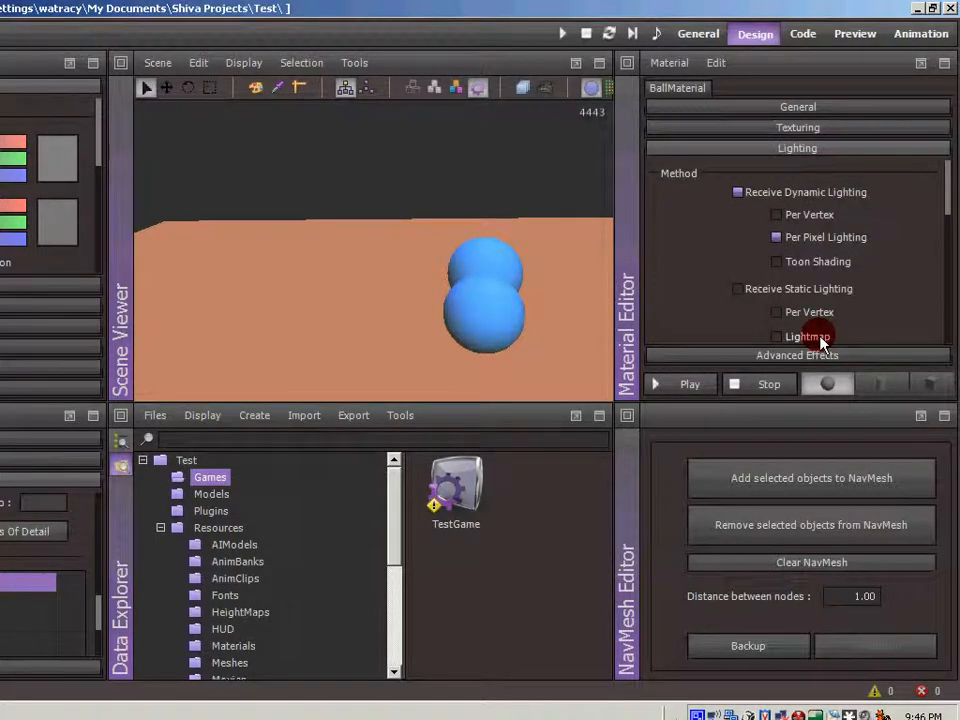
{"action": "left_click", "coordinate": [740, 193]}
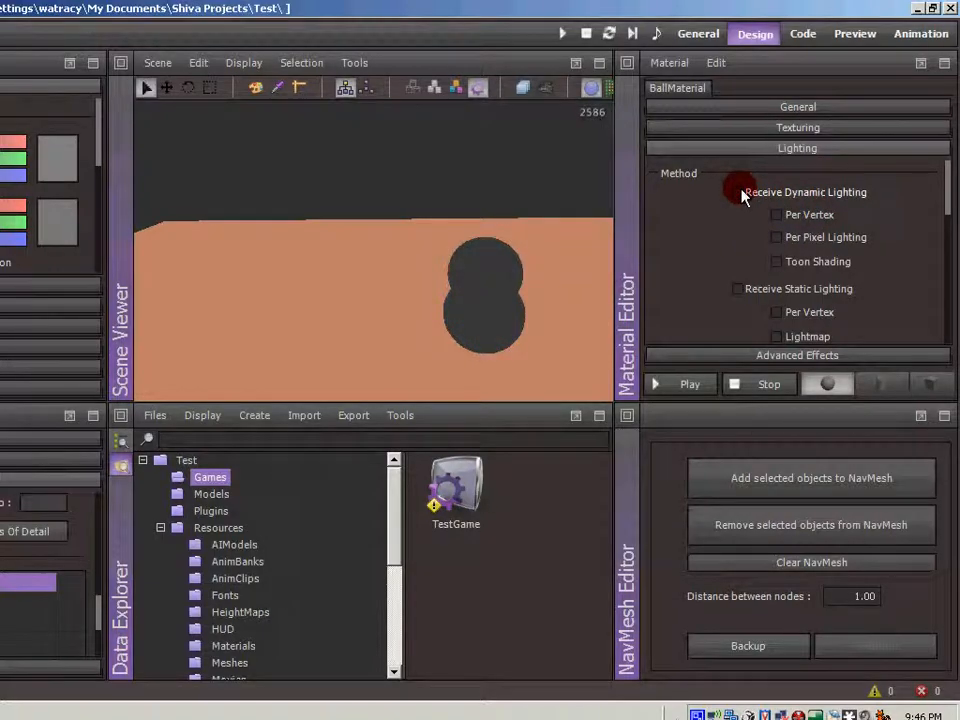
{"action": "left_click", "coordinate": [740, 193]}
{"action": "left_click", "coordinate": [776, 214]}
{"action": "left_click", "coordinate": [778, 237]}
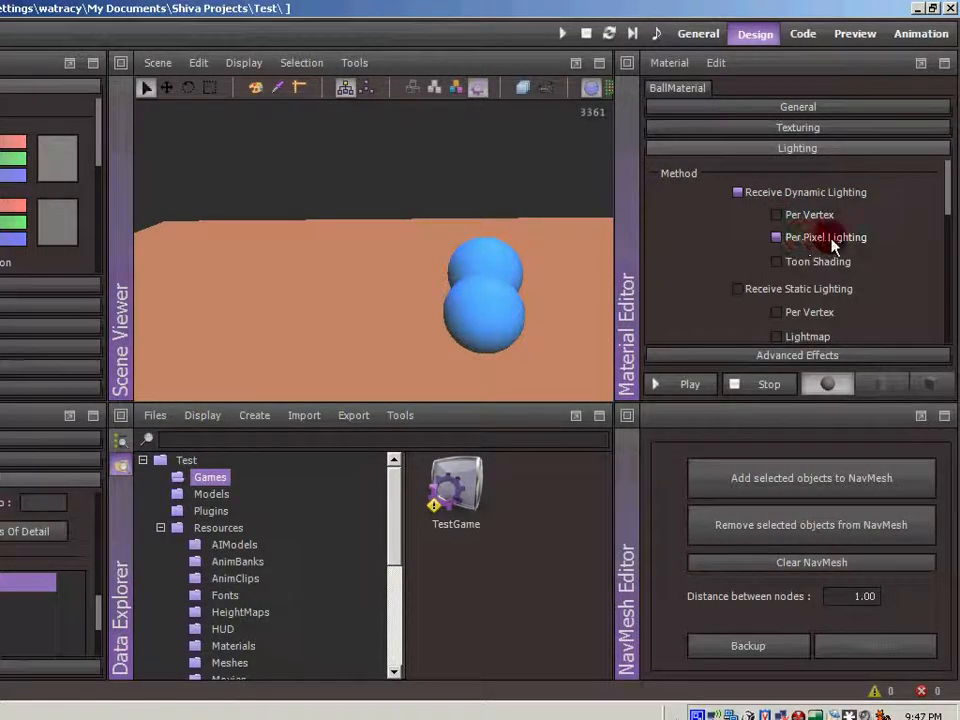
{"action": "left_click", "coordinate": [777, 262]}
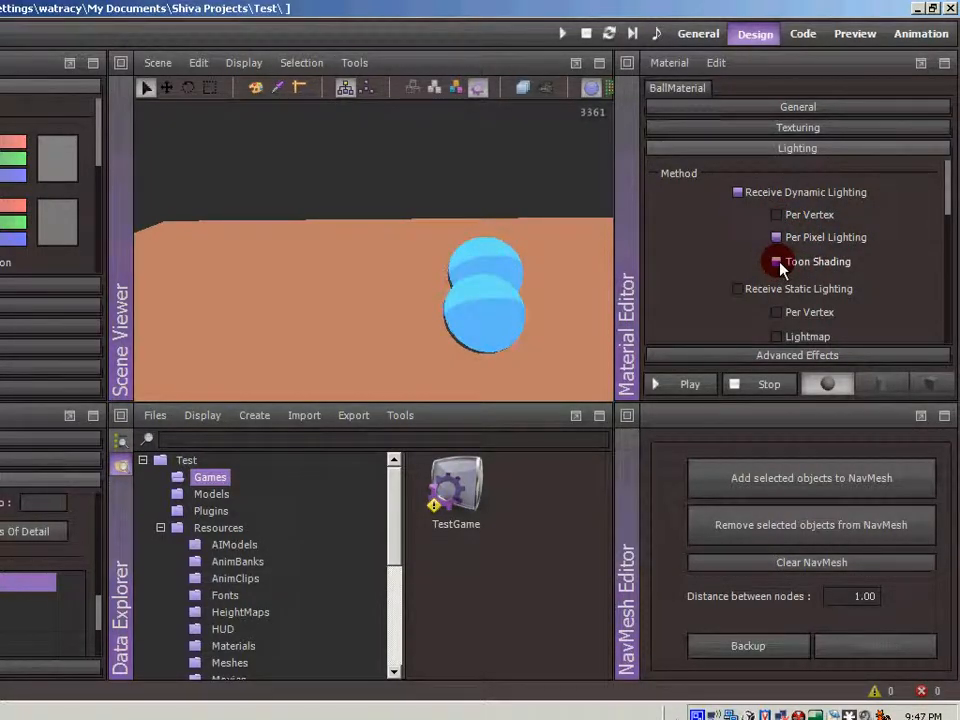
{"action": "left_click", "coordinate": [776, 240]}
{"action": "left_click", "coordinate": [777, 262]}
Step: Try a bright blue emissive colour on BallMaterial, then return the emissive colour to black
{"action": "left_click_drag", "start_coordinate": [948, 200], "coordinate": [949, 279]}
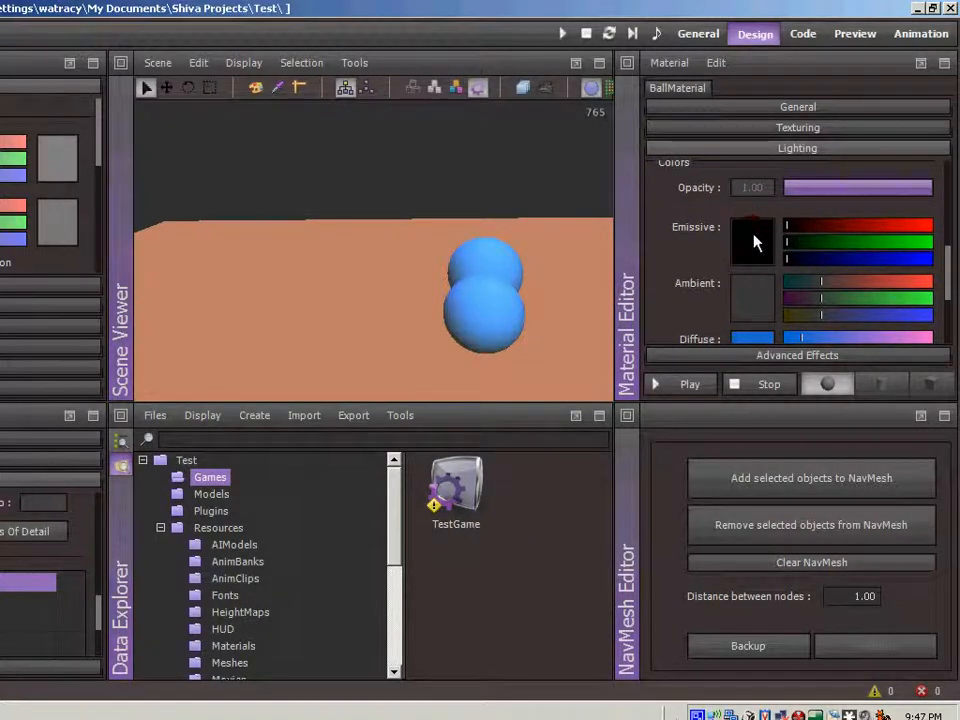
{"action": "left_click_drag", "start_coordinate": [786, 244], "coordinate": [918, 265]}
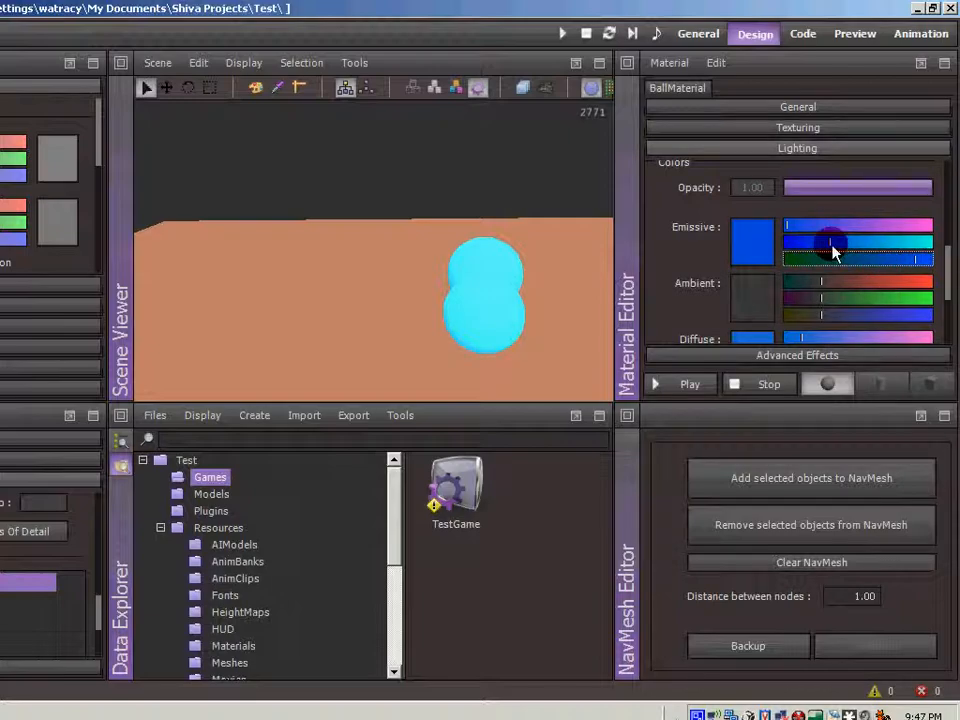
{"action": "left_click_drag", "start_coordinate": [833, 250], "coordinate": [776, 257]}
{"action": "left_click_drag", "start_coordinate": [917, 266], "coordinate": [787, 262]}
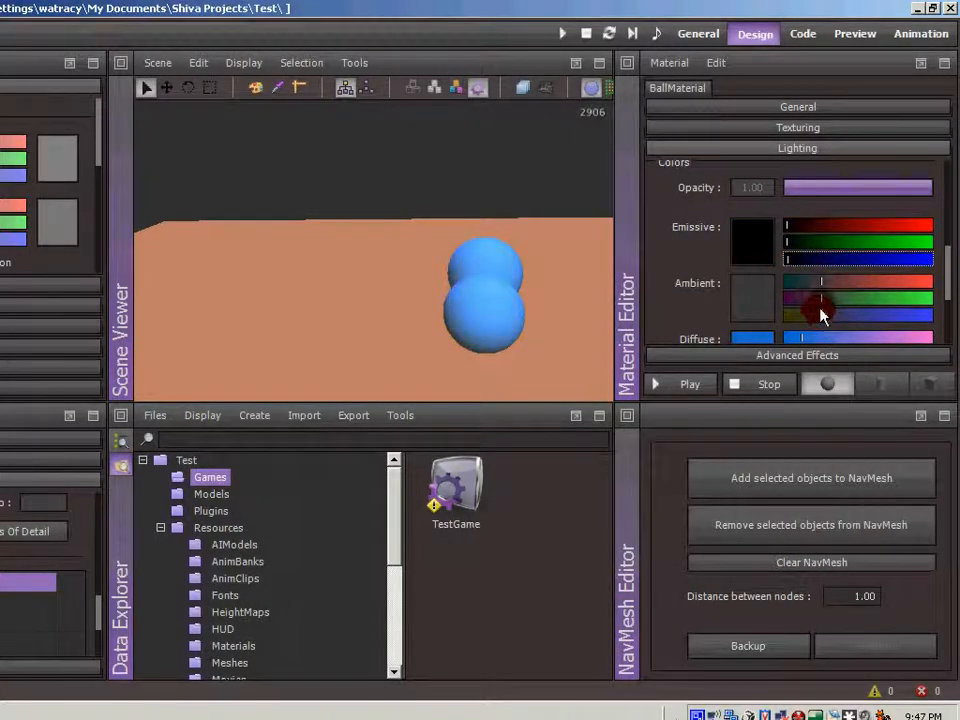
Step: Try small diffuse and green specular adjustments on BallMaterial, returning the specular colour to black
{"action": "left_click_drag", "start_coordinate": [947, 261], "coordinate": [947, 317]}
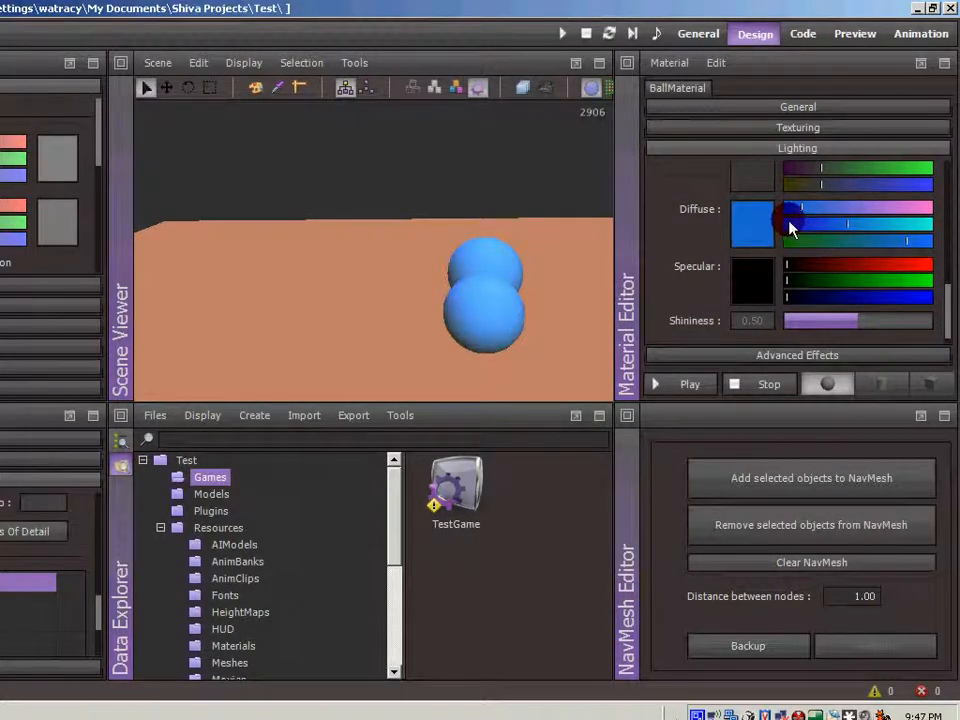
{"action": "mouse_move", "coordinate": [846, 230]}
{"action": "left_mouse_down"}
{"action": "mouse_move", "coordinate": [804, 236]}
{"action": "mouse_move", "coordinate": [908, 234]}
{"action": "mouse_move", "coordinate": [795, 236]}
{"action": "mouse_move", "coordinate": [848, 228]}
{"action": "left_mouse_up"}
{"action": "left_click_drag", "start_coordinate": [792, 287], "coordinate": [914, 285]}
{"action": "mouse_move", "coordinate": [786, 266]}
{"action": "left_mouse_down"}
{"action": "mouse_move", "coordinate": [912, 268]}
{"action": "mouse_move", "coordinate": [782, 262]}
{"action": "left_mouse_up"}
{"action": "left_click_drag", "start_coordinate": [909, 283], "coordinate": [784, 287]}
Step: Give BallMaterial a cyan specular colour by raising green and blue, and set its shininess to about 0.35
{"action": "left_click_drag", "start_coordinate": [860, 330], "coordinate": [900, 326]}
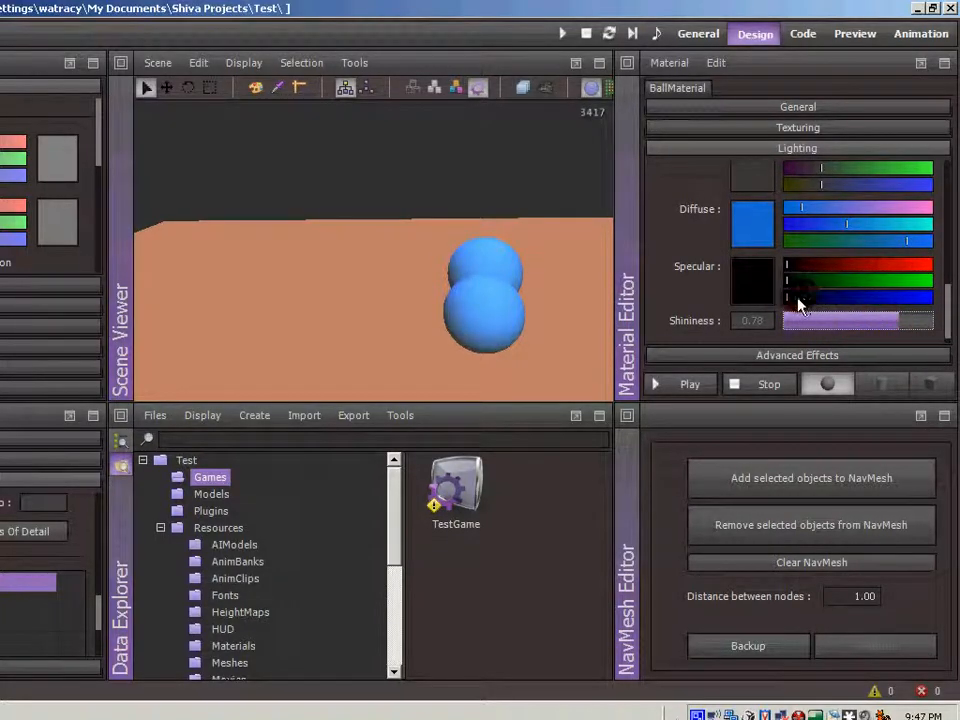
{"action": "left_click_drag", "start_coordinate": [798, 299], "coordinate": [887, 300]}
{"action": "left_click_drag", "start_coordinate": [786, 281], "coordinate": [935, 322]}
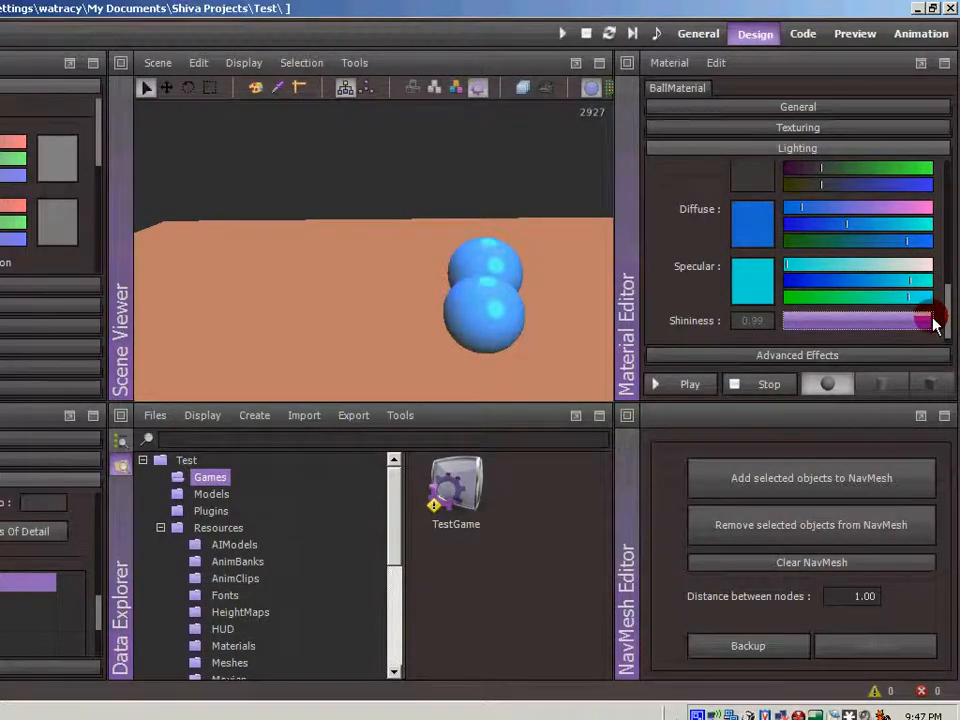
{"action": "left_click_drag", "start_coordinate": [935, 322], "coordinate": [948, 342]}
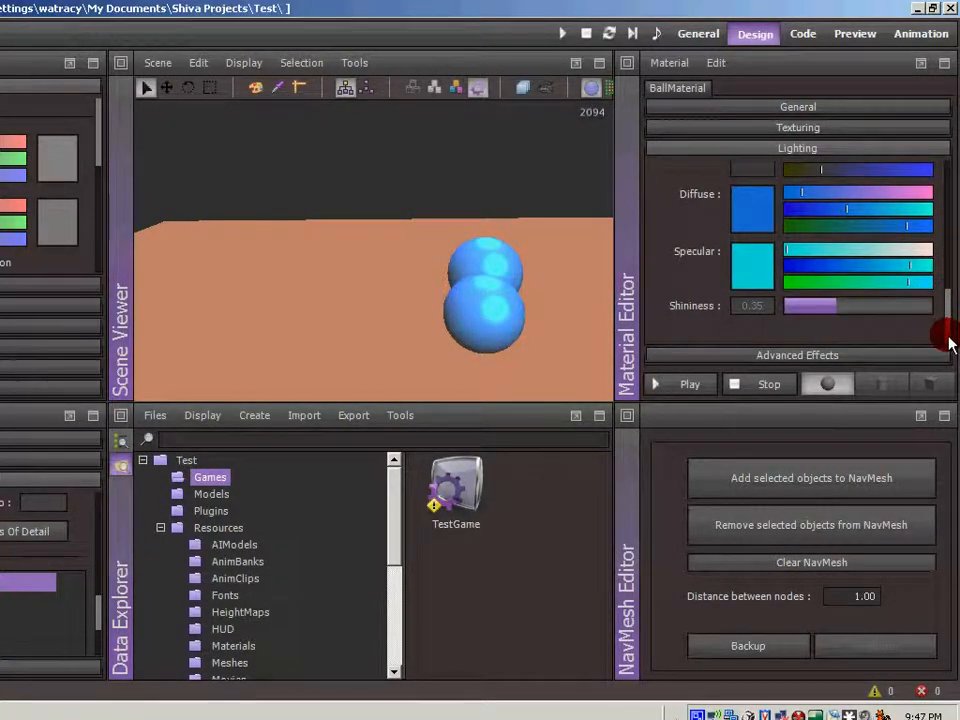
Step: Turn on Modulate opacity in BallMaterial's Fresnel advanced effects and try it with Invert enabled
{"action": "left_click", "coordinate": [862, 354]}
{"action": "left_click", "coordinate": [738, 218]}
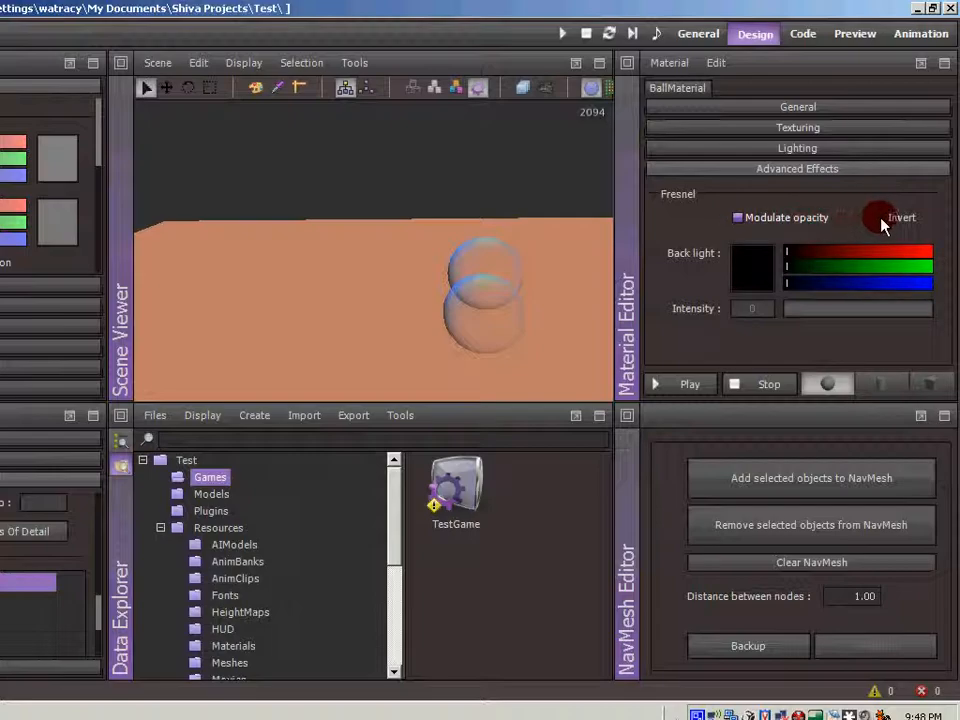
{"action": "left_click", "coordinate": [880, 220]}
{"action": "left_click", "coordinate": [739, 217]}
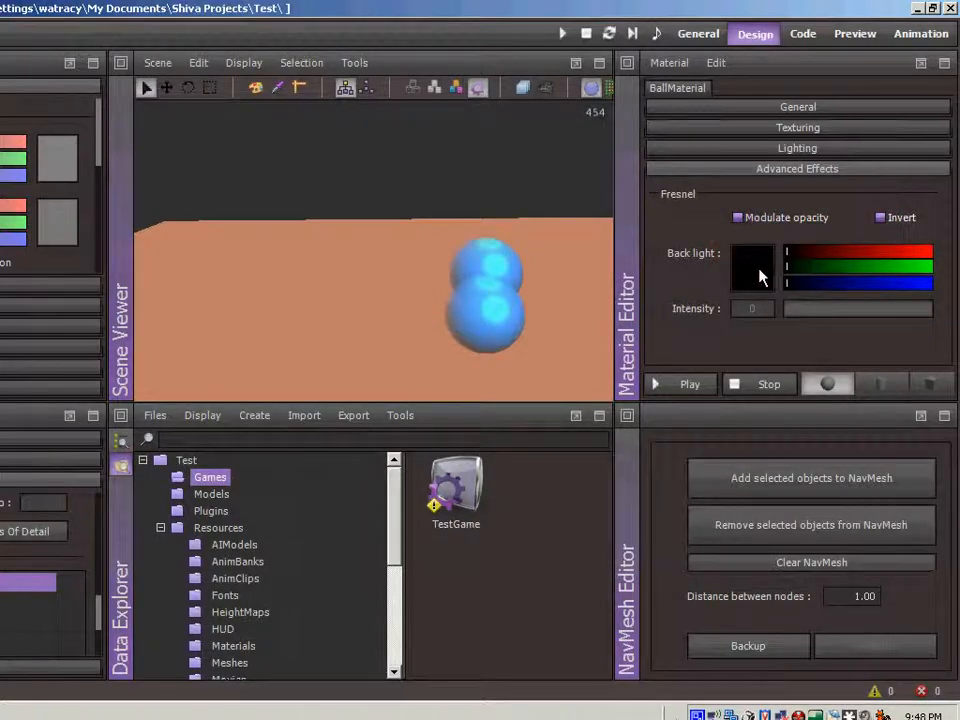
Step: Give BallMaterial's Fresnel effect a green back light, turn off Invert, and raise the intensity to about 103
{"action": "left_click_drag", "start_coordinate": [787, 266], "coordinate": [866, 266]}
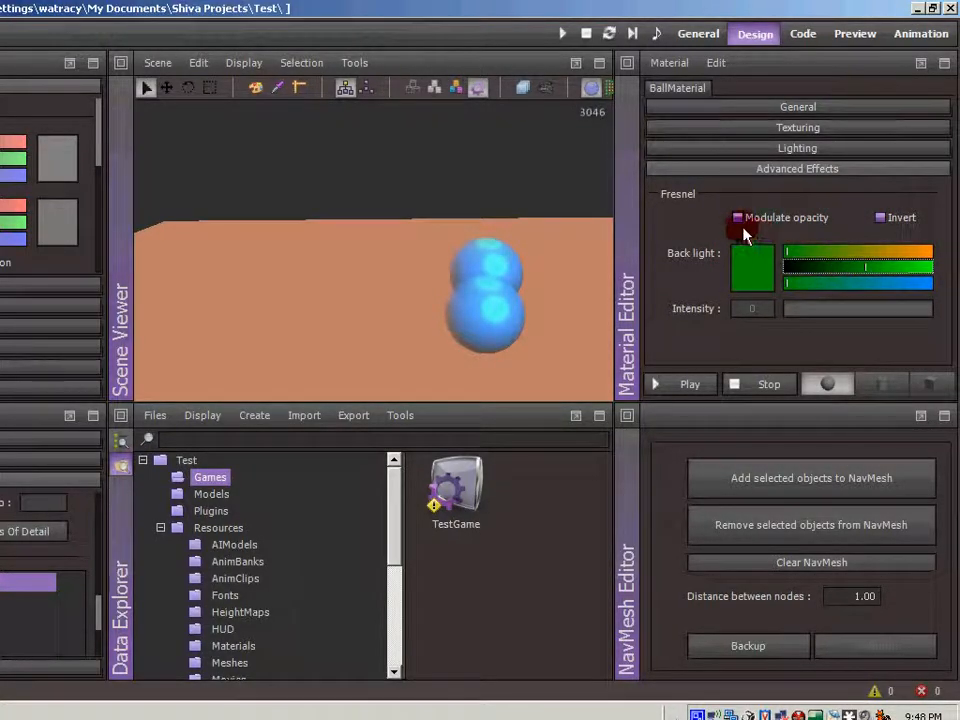
{"action": "left_click", "coordinate": [872, 218]}
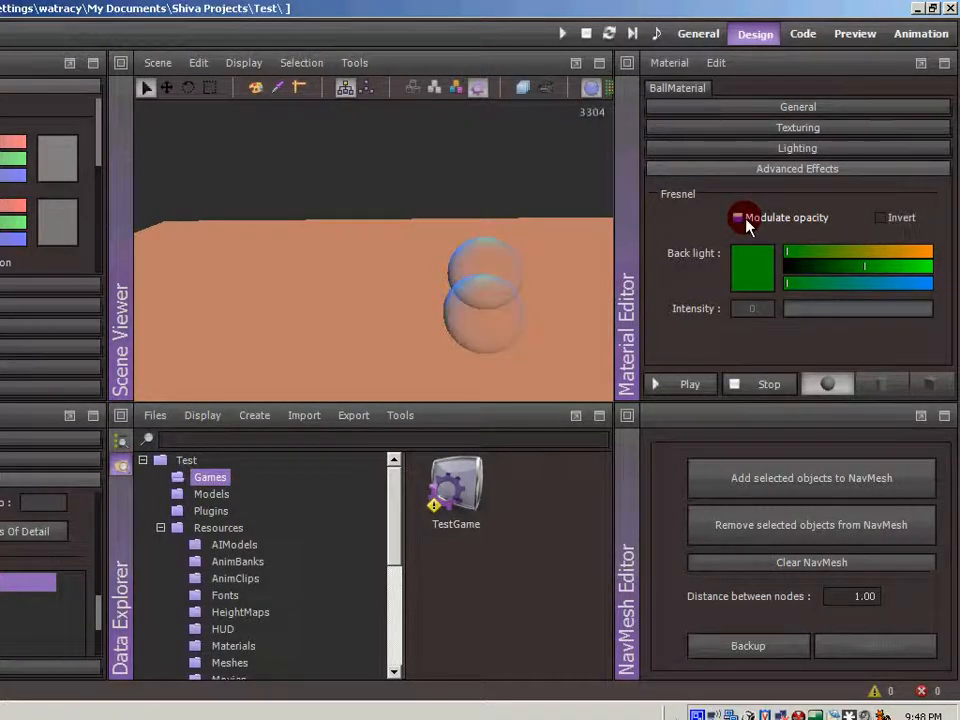
{"action": "left_click_drag", "start_coordinate": [795, 307], "coordinate": [822, 305]}
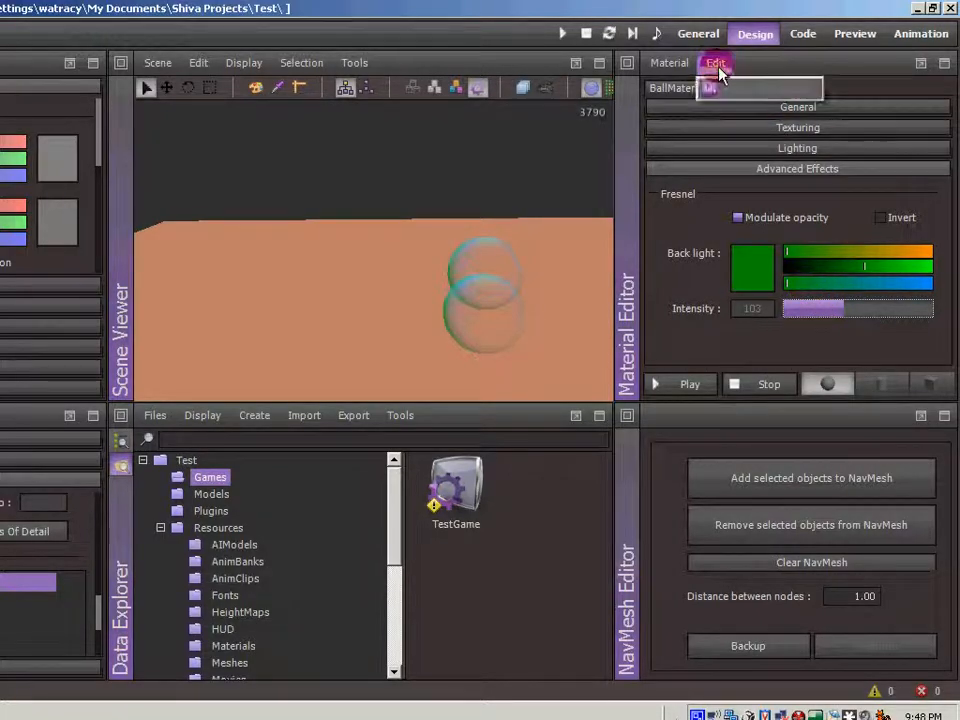
Step: Review BallMaterial's normal and specular map slots and its general surface, blending and depth settings
{"action": "left_click", "coordinate": [672, 63]}
{"action": "left_click", "coordinate": [676, 64]}
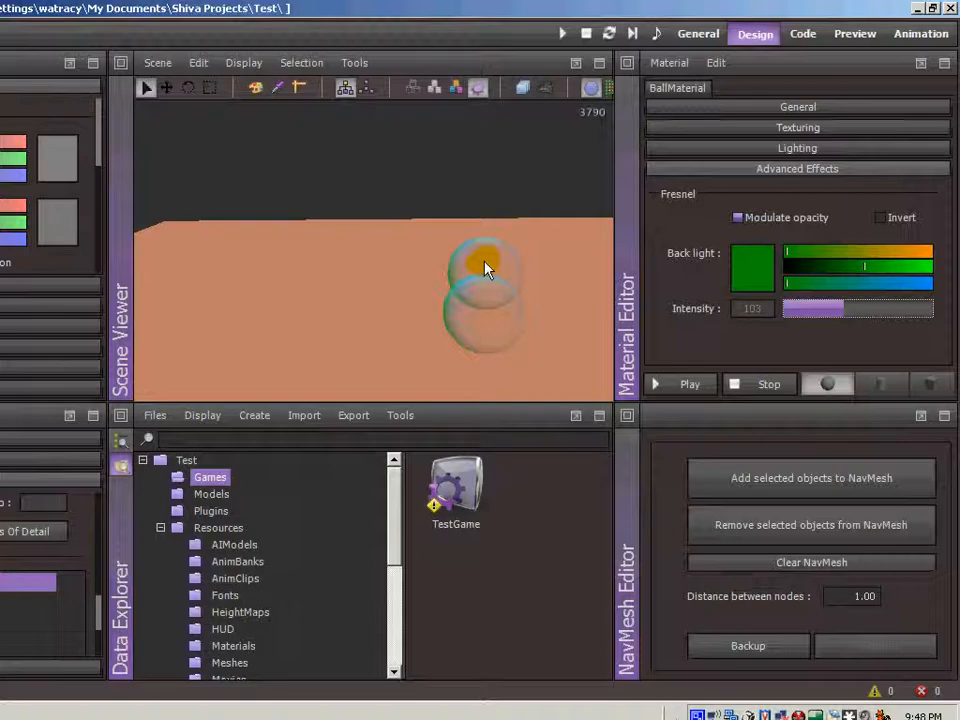
{"action": "left_click", "coordinate": [758, 128]}
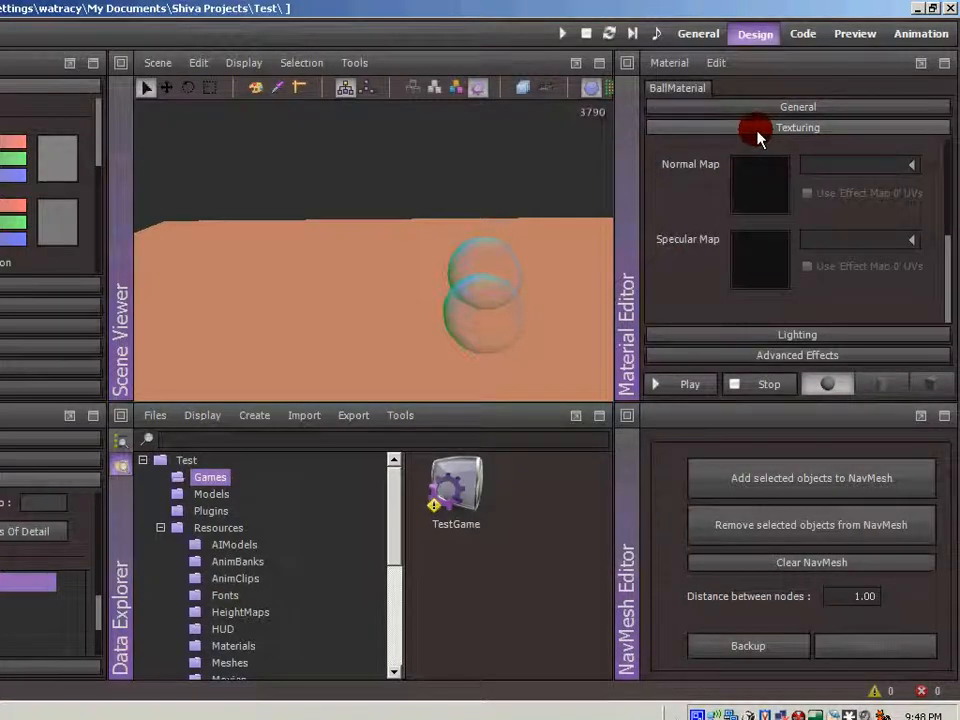
{"action": "left_click", "coordinate": [669, 107]}
{"action": "left_click_drag", "start_coordinate": [945, 253], "coordinate": [952, 198]}
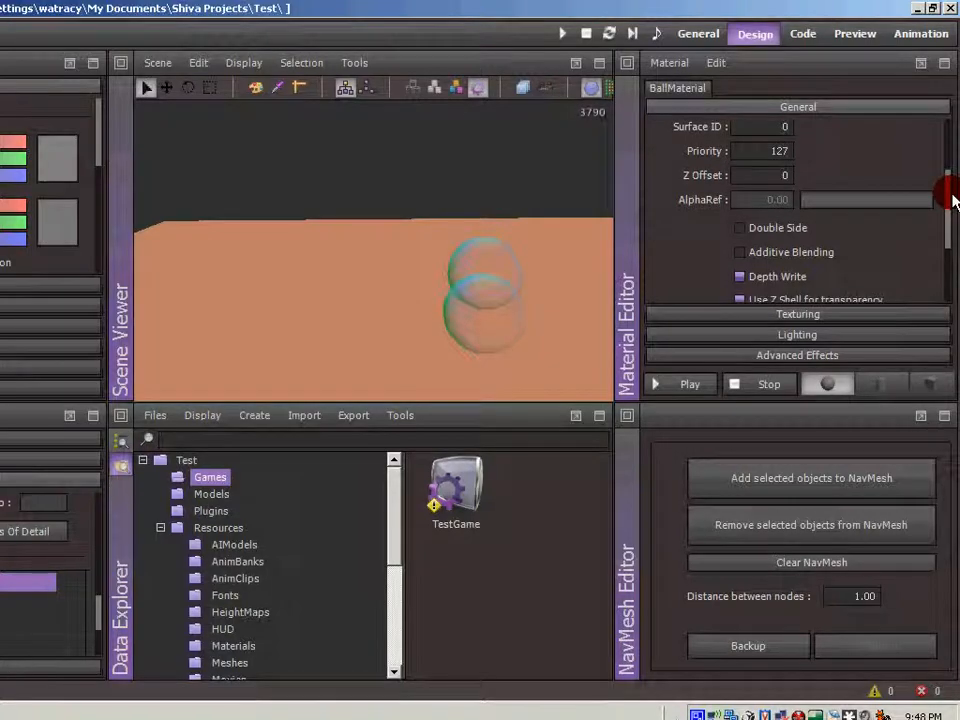